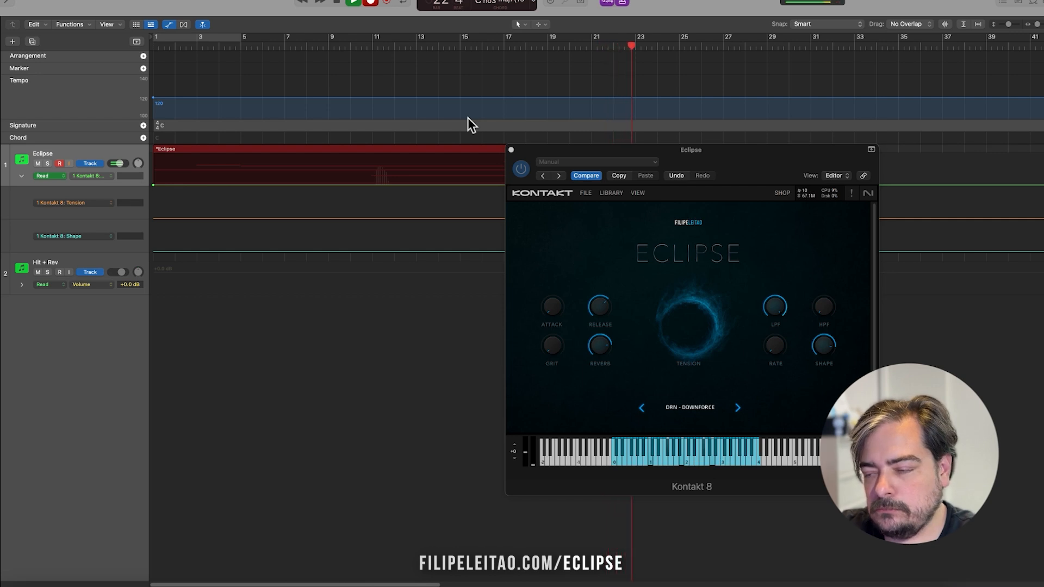
- Stop recording the first Eclipse part at about bar 23, return to bar 1, and duplicate the Eclipse track
{"action": "key", "text": "space"}
{"action": "left_click_drag", "start_coordinate": [215, 44], "coordinate": [114, 35]}
{"action": "left_click_drag", "start_coordinate": [722, 167], "coordinate": [755, 190]}
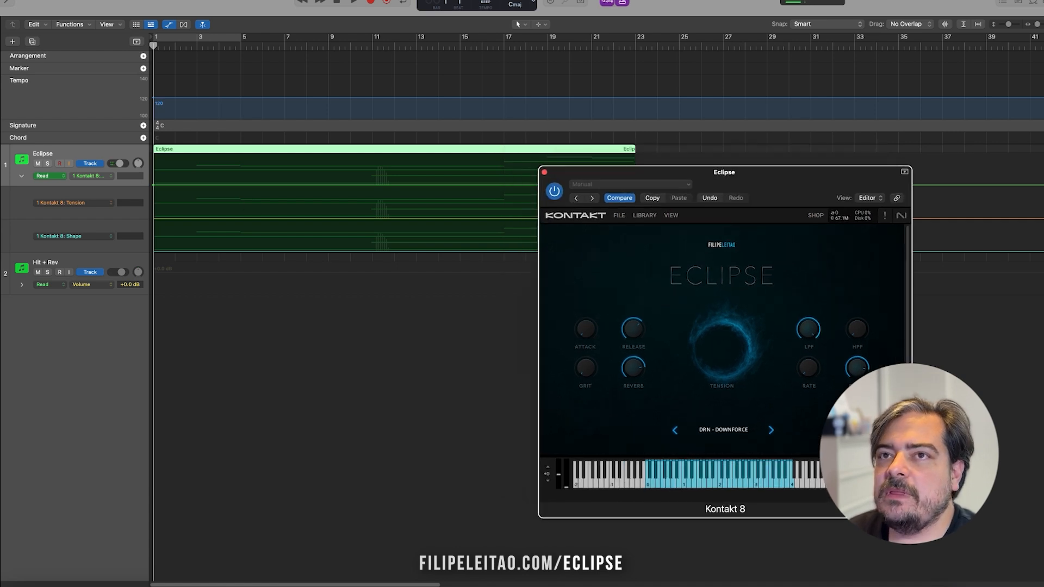
{"action": "key", "text": "super+d"}
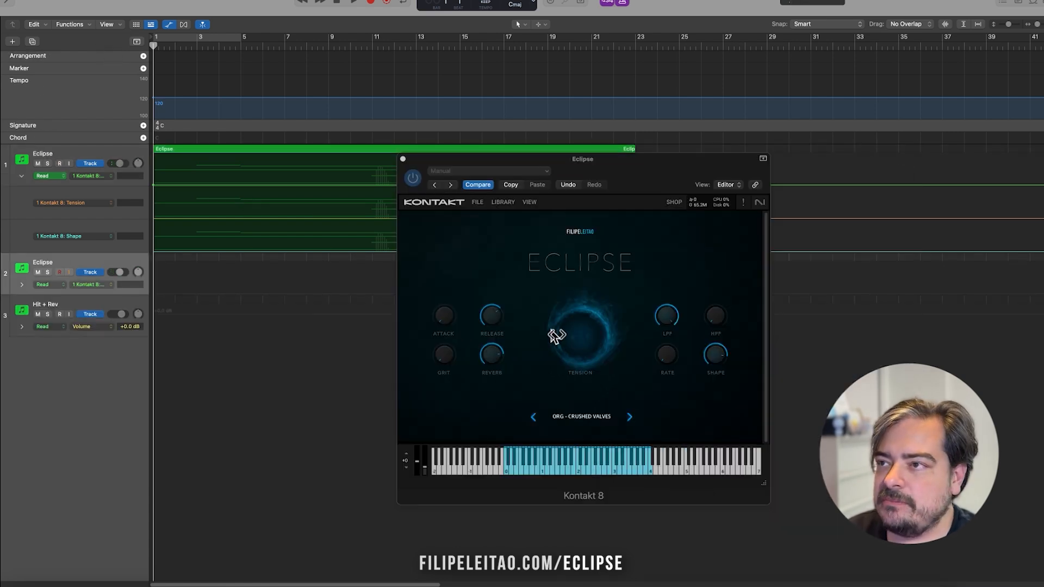
- Record a MIDI part on the second Eclipse track with the ORG - Crushed Valves preset, from about bar 2 to bar 11
{"action": "left_click", "coordinate": [368, 3]}
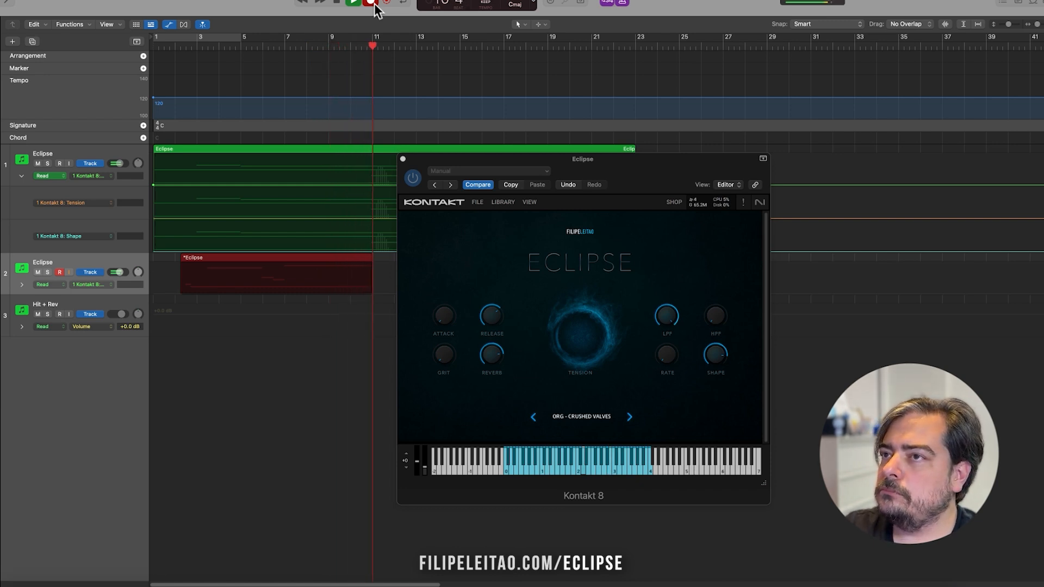
{"action": "left_click_drag", "start_coordinate": [557, 163], "coordinate": [714, 158]}
{"action": "key", "text": "space"}
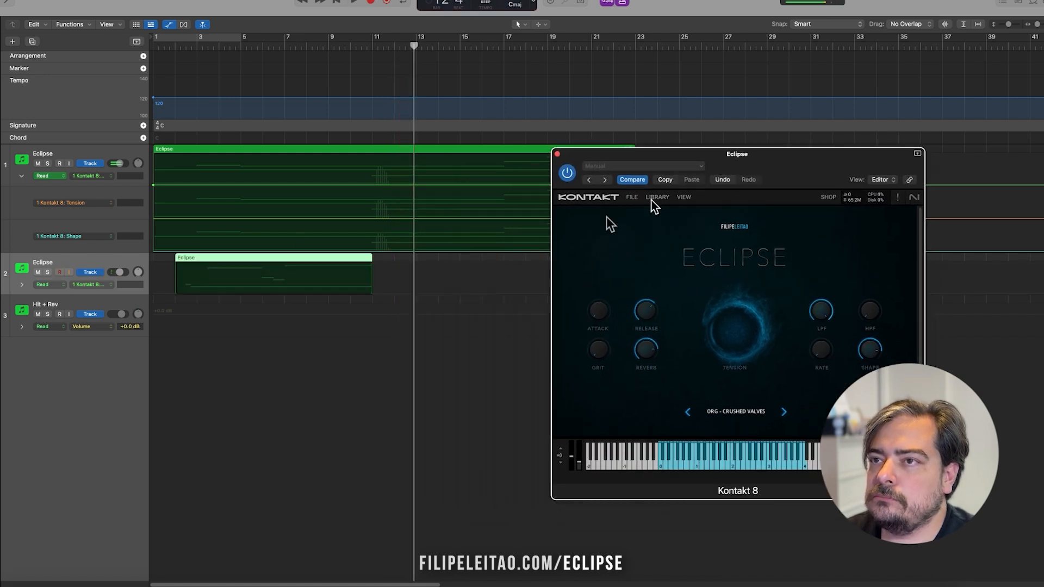
- Set the second Eclipse track's automation to Latch and record rising and falling Tension moves over its region from bar 2
{"action": "left_click", "coordinate": [181, 47]}
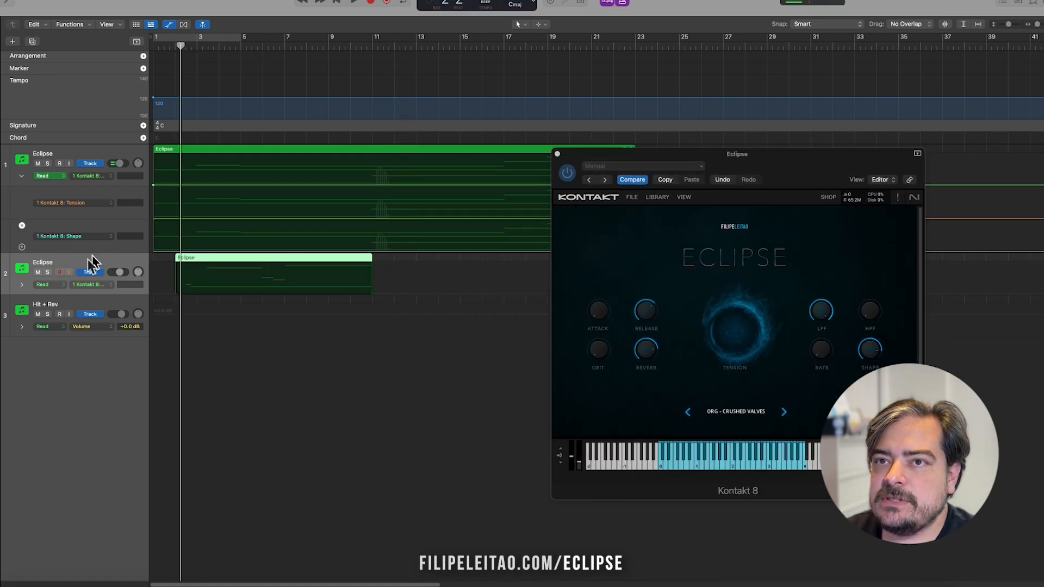
{"action": "left_click", "coordinate": [54, 286]}
{"action": "left_click", "coordinate": [80, 294]}
{"action": "left_click", "coordinate": [731, 326]}
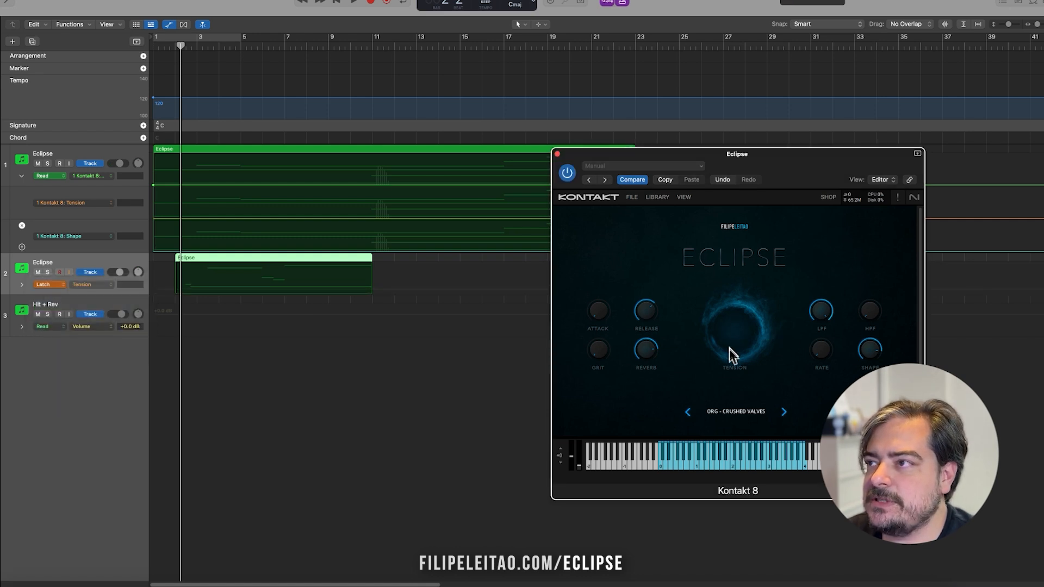
{"action": "key", "text": "space"}
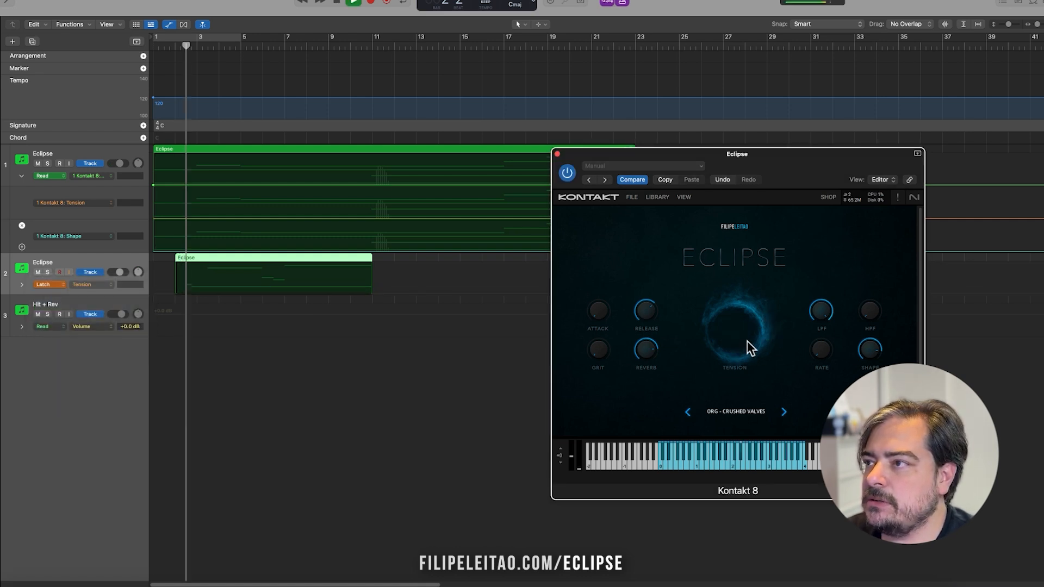
{"action": "mouse_move", "coordinate": [743, 341]}
{"action": "left_mouse_down"}
{"action": "mouse_move", "coordinate": [749, 233]}
{"action": "mouse_move", "coordinate": [750, 335]}
{"action": "left_mouse_up"}
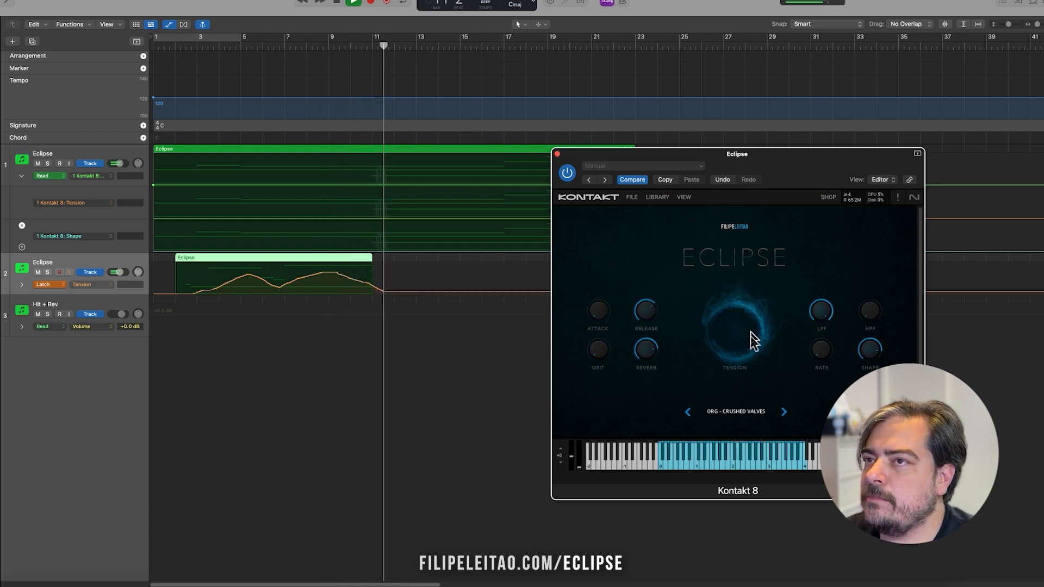
- Replay the second Eclipse part from bar 2, raise its Attack in Latch mode, and close the instrument
{"action": "left_click", "coordinate": [183, 49]}
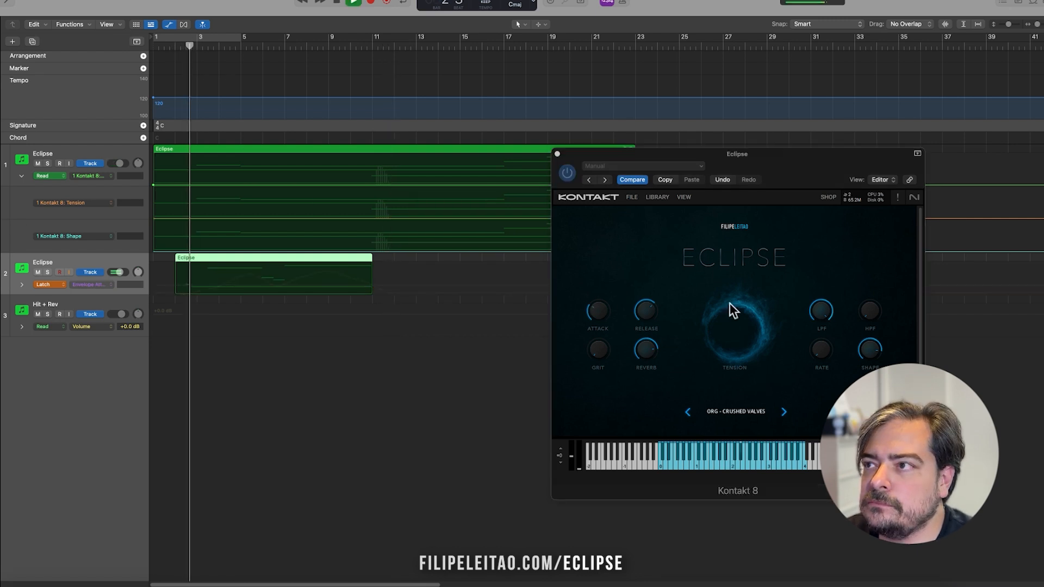
{"action": "left_click", "coordinate": [605, 307]}
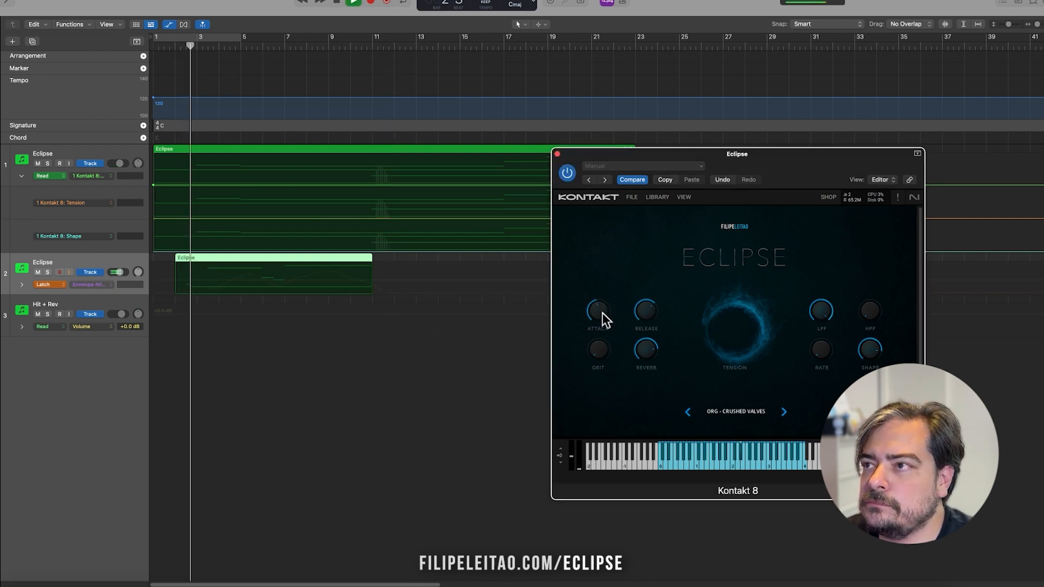
{"action": "key", "text": "space"}
{"action": "left_click", "coordinate": [557, 155]}
- Set the first Eclipse track's automation to Latch and open its DRN - Downforce instrument with the playhead at bar 1
{"action": "left_click", "coordinate": [80, 158]}
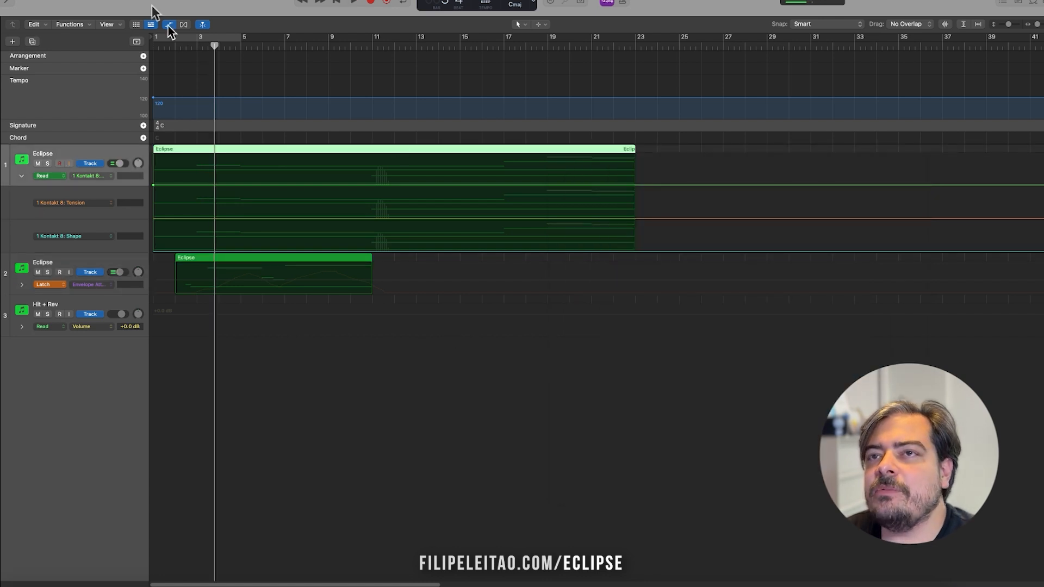
{"action": "left_click_drag", "start_coordinate": [202, 48], "coordinate": [79, 48]}
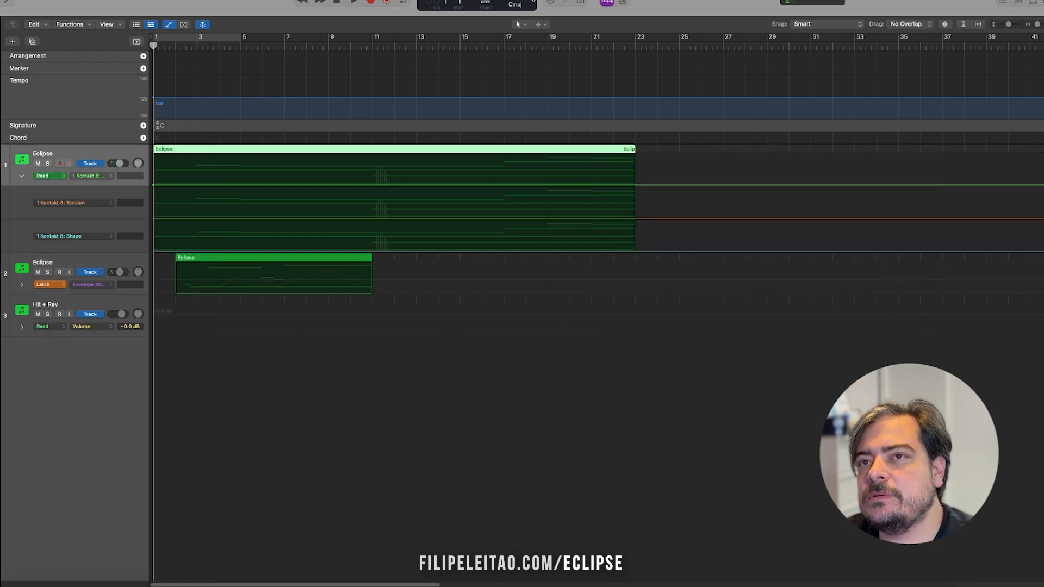
{"action": "left_click", "coordinate": [53, 177]}
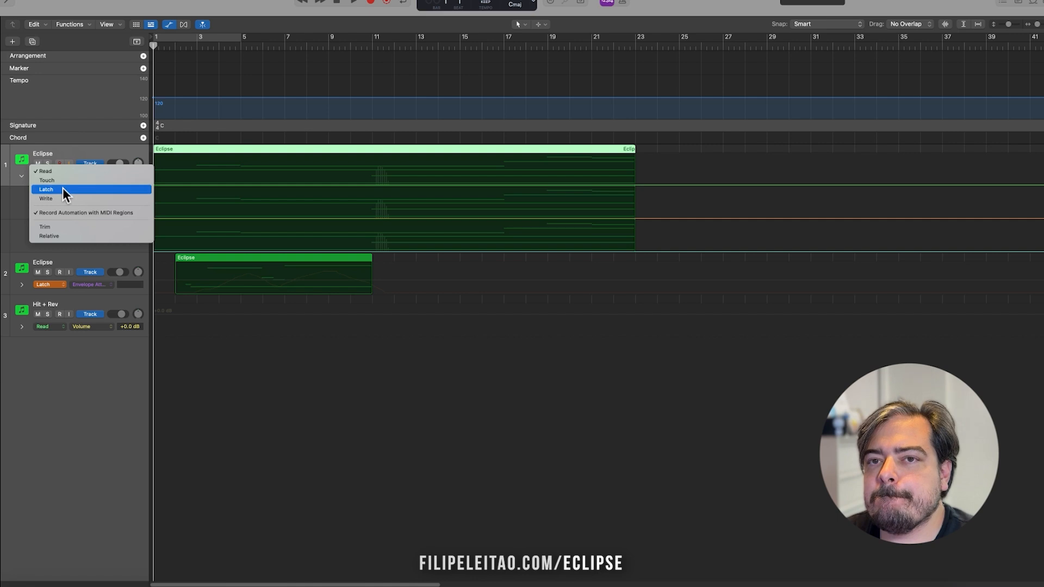
{"action": "left_click", "coordinate": [63, 188]}
{"action": "key", "text": "v"}
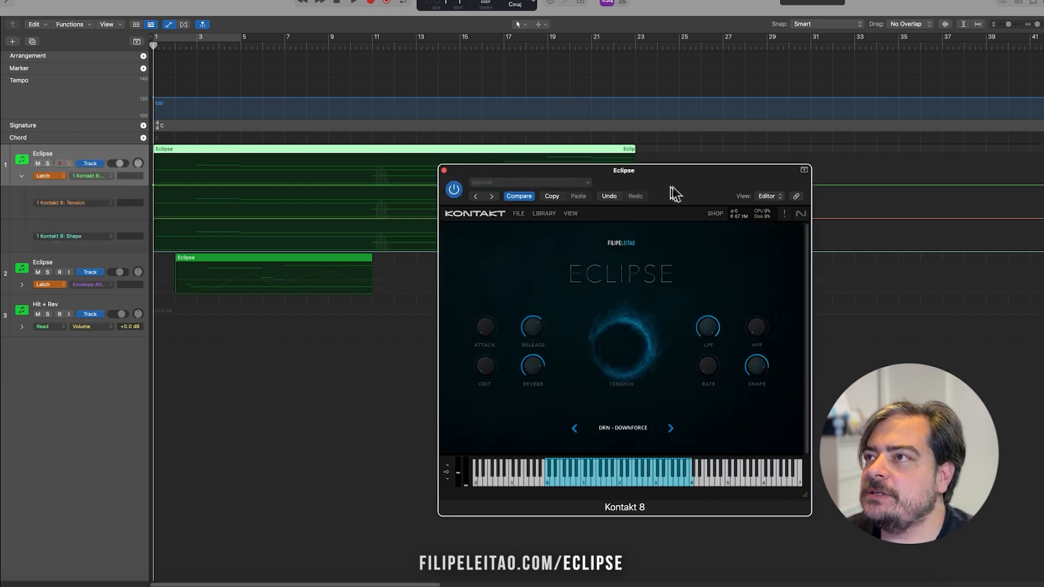
{"action": "left_click_drag", "start_coordinate": [674, 189], "coordinate": [693, 170]}
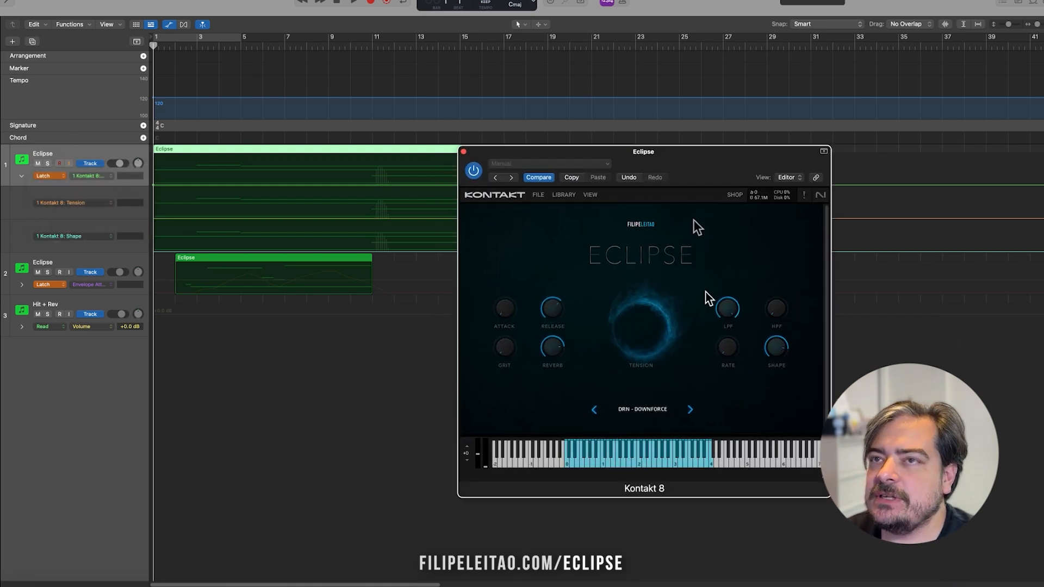
- Record Tension automation across the whole first Eclipse region, swelling twice with a drop to minimum around bar 17
{"action": "key", "text": "space"}
{"action": "mouse_move", "coordinate": [642, 341]}
{"action": "left_mouse_down"}
{"action": "mouse_move", "coordinate": [647, 279]}
{"action": "mouse_move", "coordinate": [648, 335]}
{"action": "mouse_move", "coordinate": [656, 329]}
{"action": "mouse_move", "coordinate": [653, 223]}
{"action": "mouse_move", "coordinate": [624, 174]}
{"action": "mouse_move", "coordinate": [589, 196]}
{"action": "mouse_move", "coordinate": [587, 324]}
{"action": "left_mouse_up"}
{"action": "left_click_drag", "start_coordinate": [683, 178], "coordinate": [783, 165]}
{"action": "mouse_move", "coordinate": [753, 317]}
{"action": "left_mouse_down"}
{"action": "mouse_move", "coordinate": [729, 170]}
{"action": "mouse_move", "coordinate": [778, 237]}
{"action": "left_mouse_up"}
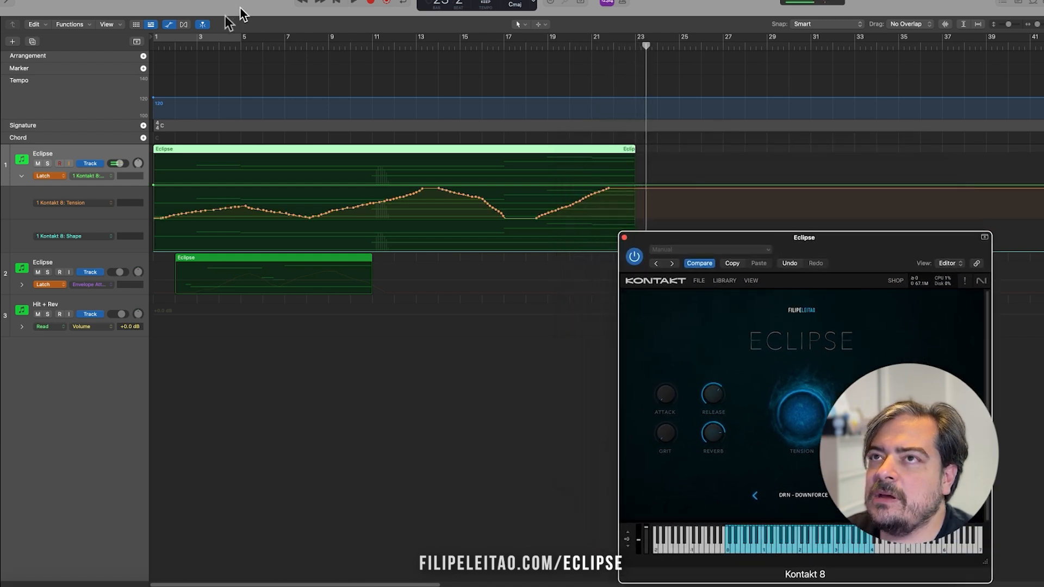
- Solo the first Eclipse track and record LPF automation from bar 1 to about bar 5
{"action": "left_click_drag", "start_coordinate": [221, 47], "coordinate": [150, 47]}
{"action": "left_click", "coordinate": [49, 165]}
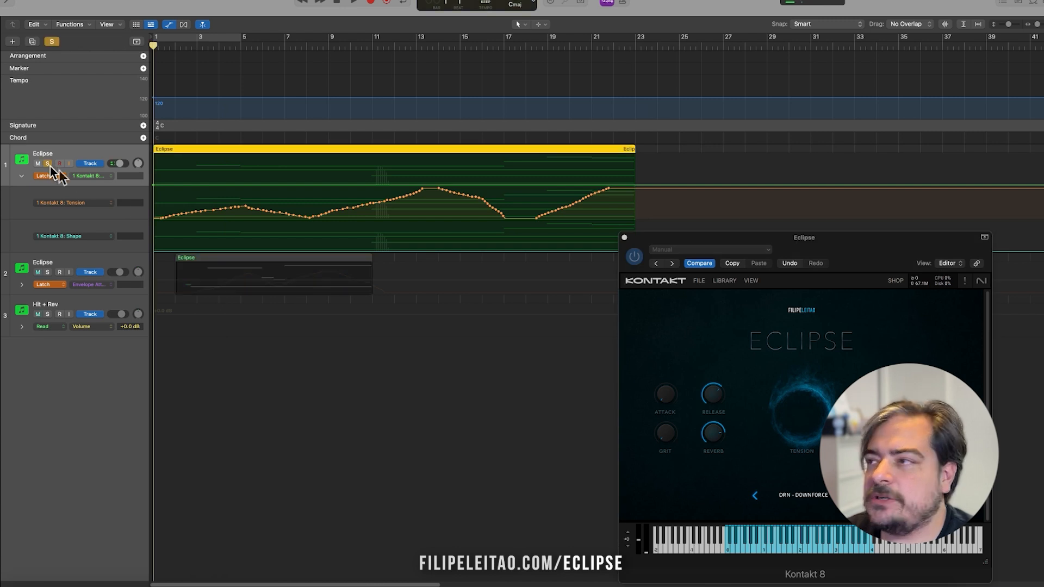
{"action": "left_click", "coordinate": [890, 413]}
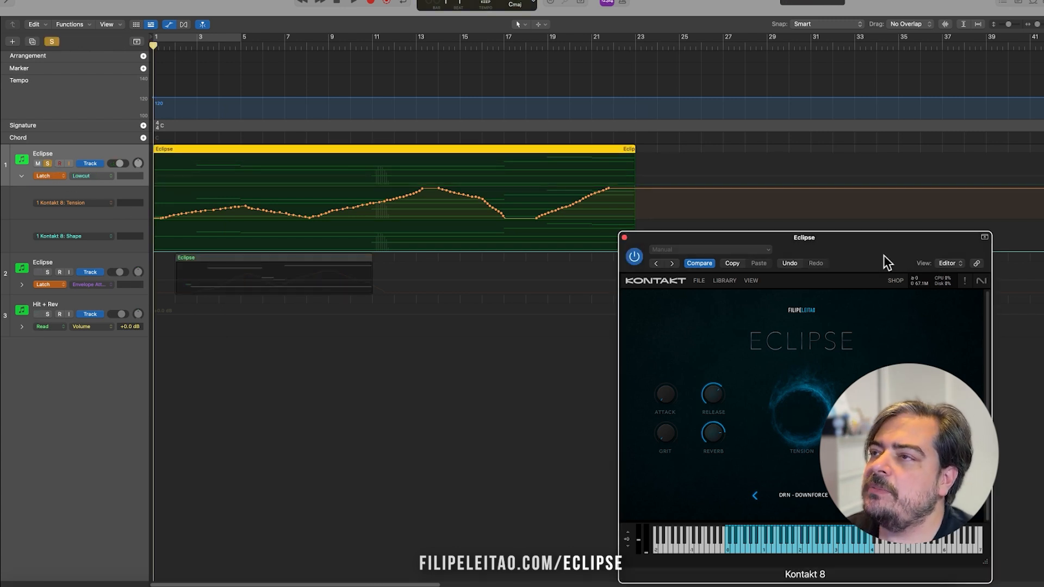
{"action": "left_click_drag", "start_coordinate": [884, 256], "coordinate": [870, 215]}
{"action": "key", "text": "space"}
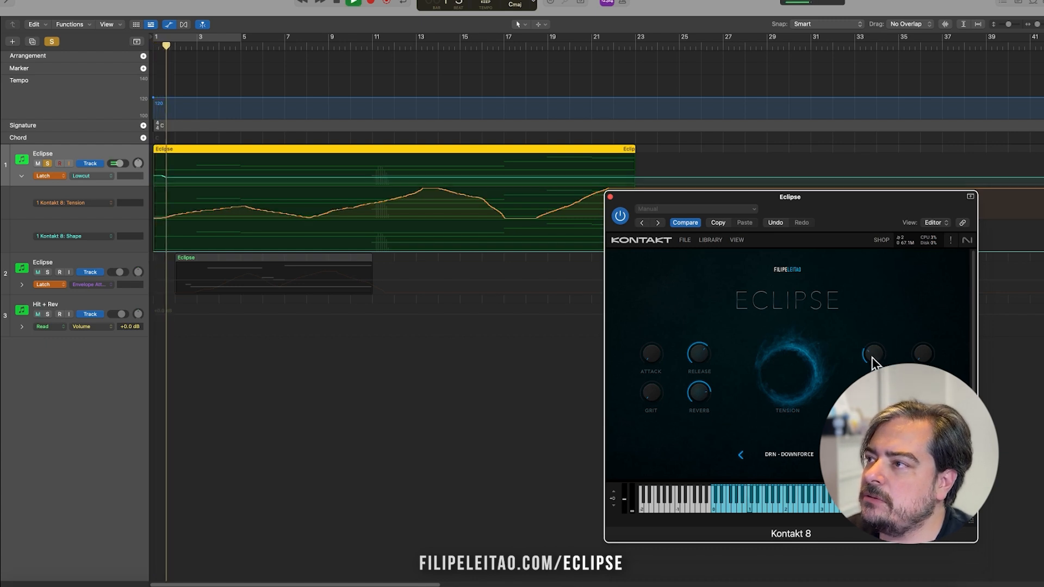
{"action": "mouse_move", "coordinate": [873, 353]}
{"action": "left_mouse_down"}
{"action": "mouse_move", "coordinate": [873, 345]}
{"action": "mouse_move", "coordinate": [873, 357]}
{"action": "left_mouse_up"}
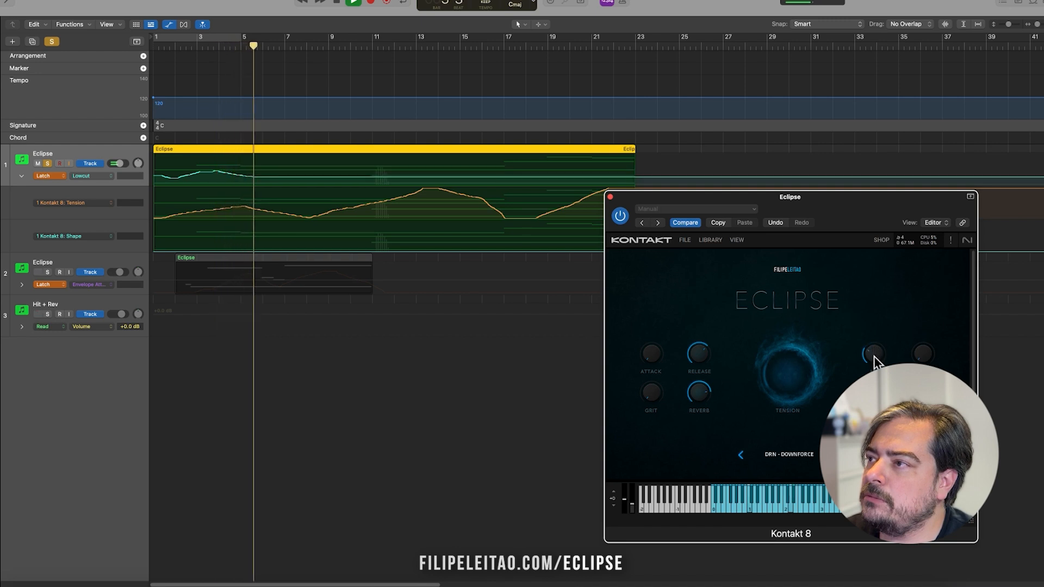
- Raise the first Eclipse track's Attack around bar 6, and automate its LPF gradually upward through bar 23
{"action": "left_click_drag", "start_coordinate": [651, 351], "coordinate": [654, 330]}
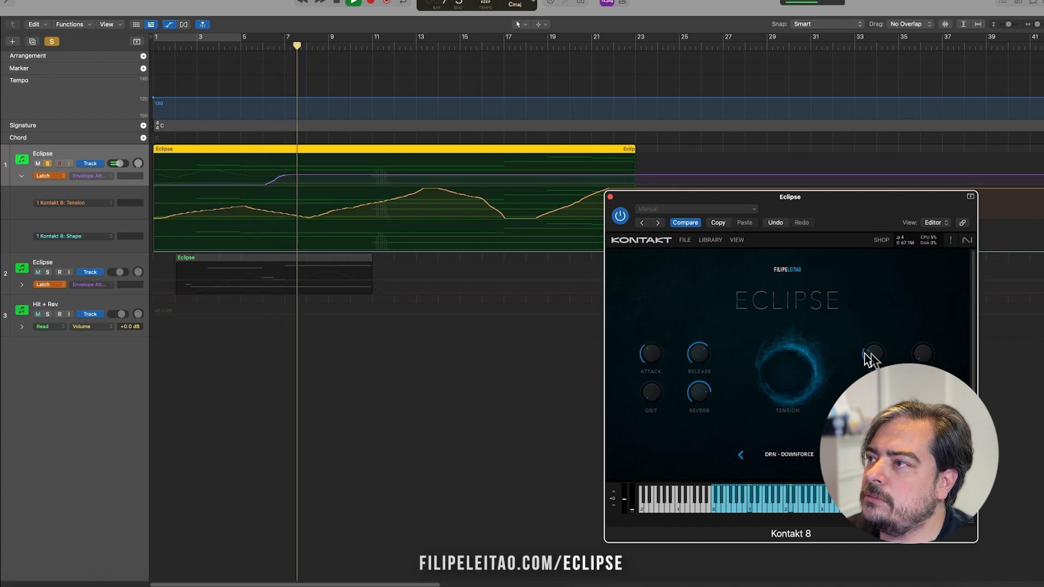
{"action": "mouse_move", "coordinate": [874, 353]}
{"action": "left_mouse_down"}
{"action": "mouse_move", "coordinate": [876, 321]}
{"action": "mouse_move", "coordinate": [879, 331]}
{"action": "left_mouse_up"}
{"action": "left_click_drag", "start_coordinate": [880, 329], "coordinate": [880, 308]}
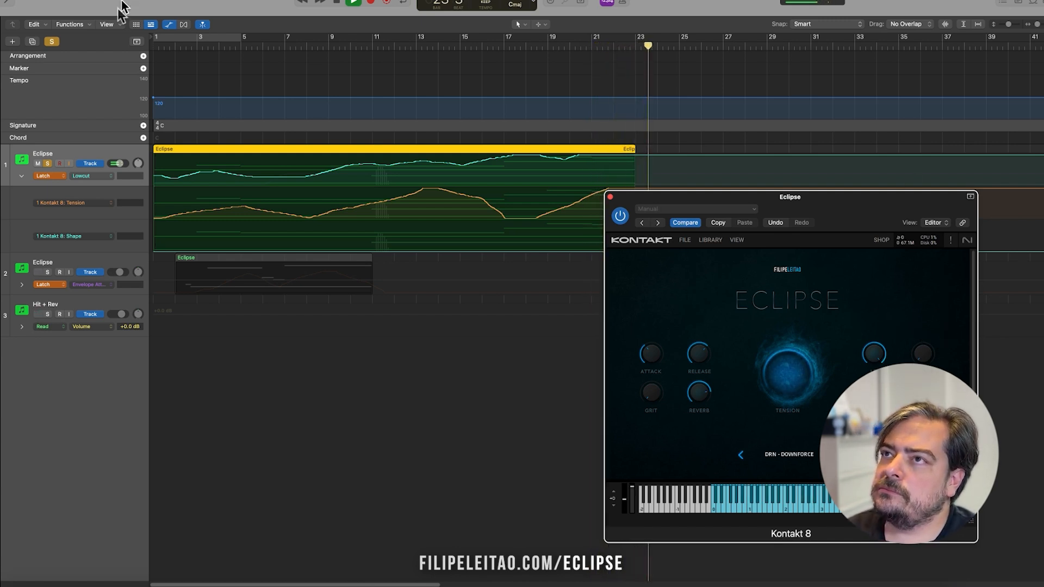
- Record Shape automation over the first Eclipse region from bar 1 to bar 23, and close the instrument
{"action": "left_click_drag", "start_coordinate": [212, 46], "coordinate": [136, 90]}
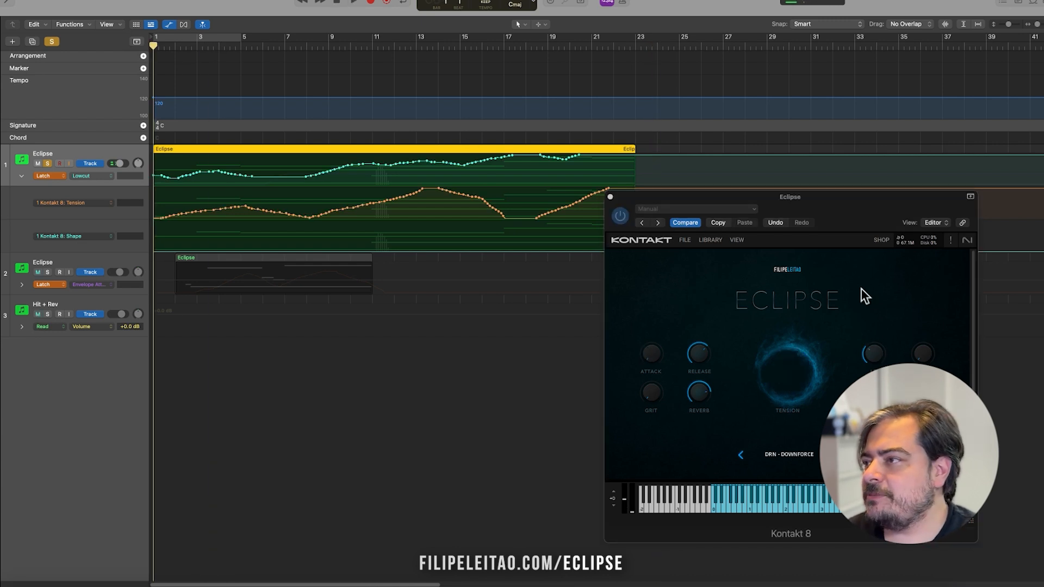
{"action": "key", "text": "space"}
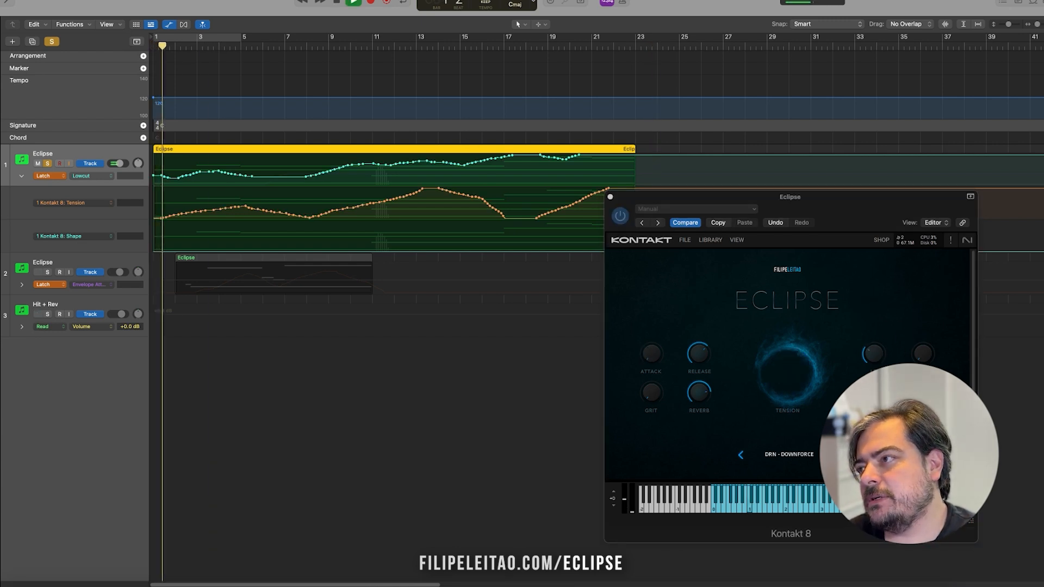
{"action": "left_click", "coordinate": [874, 393]}
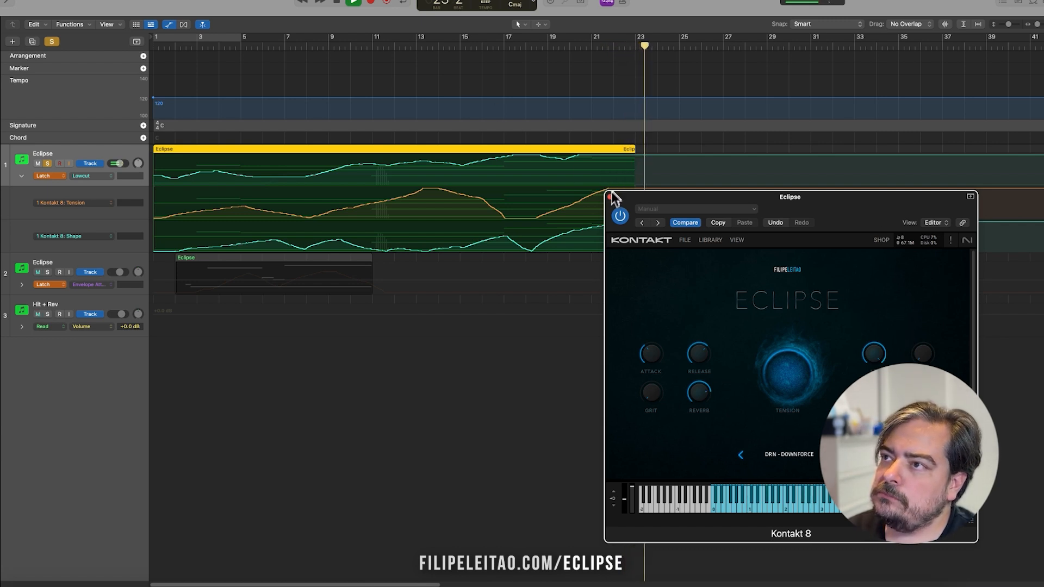
{"action": "key", "text": "space"}
{"action": "left_click", "coordinate": [610, 197]}
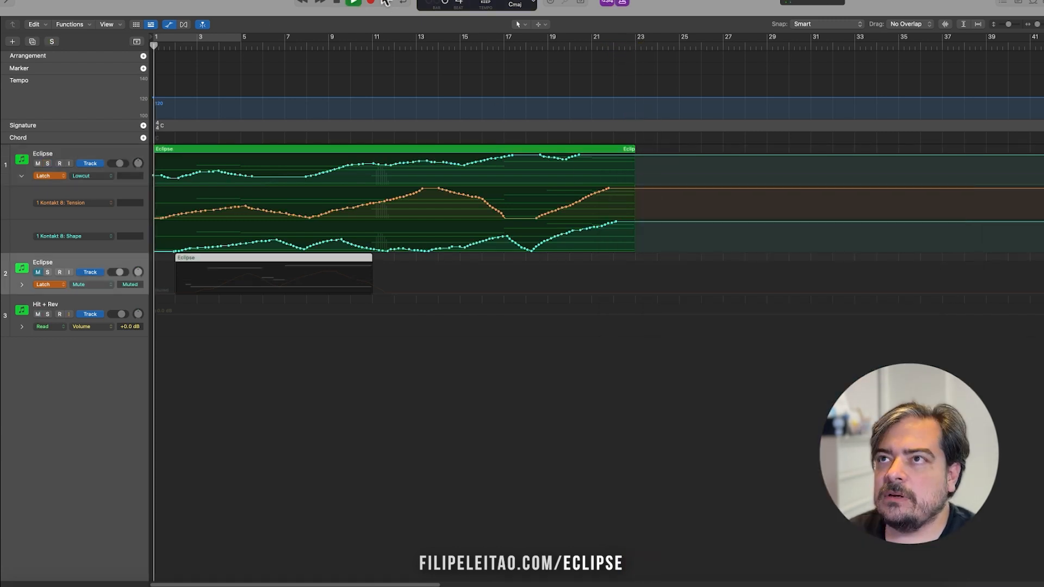
- Record a MIDI part on the Hit + Rev track from about bar 5 to bar 24
{"action": "left_click", "coordinate": [371, 2]}
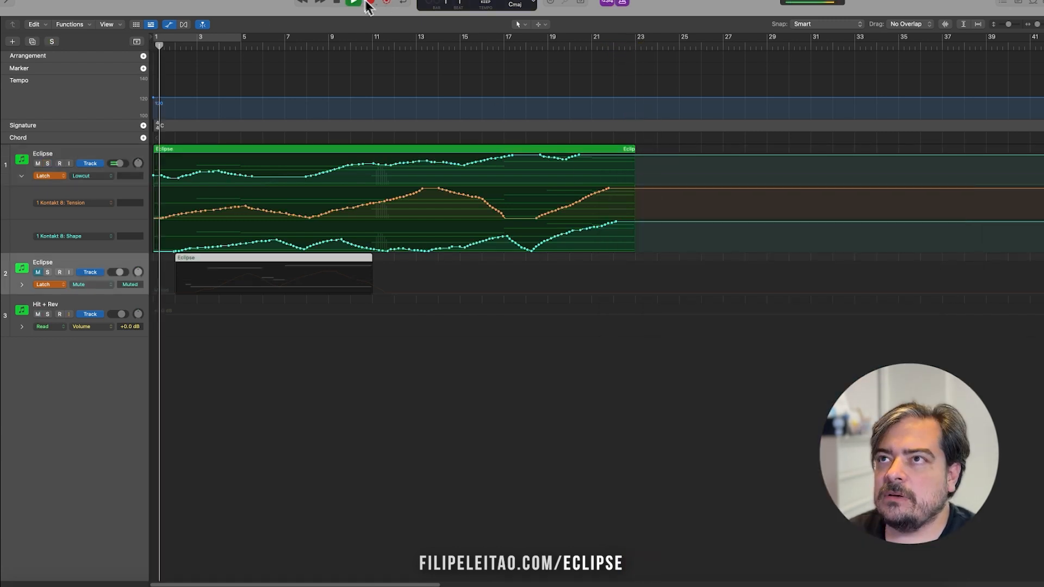
{"action": "left_click", "coordinate": [105, 306]}
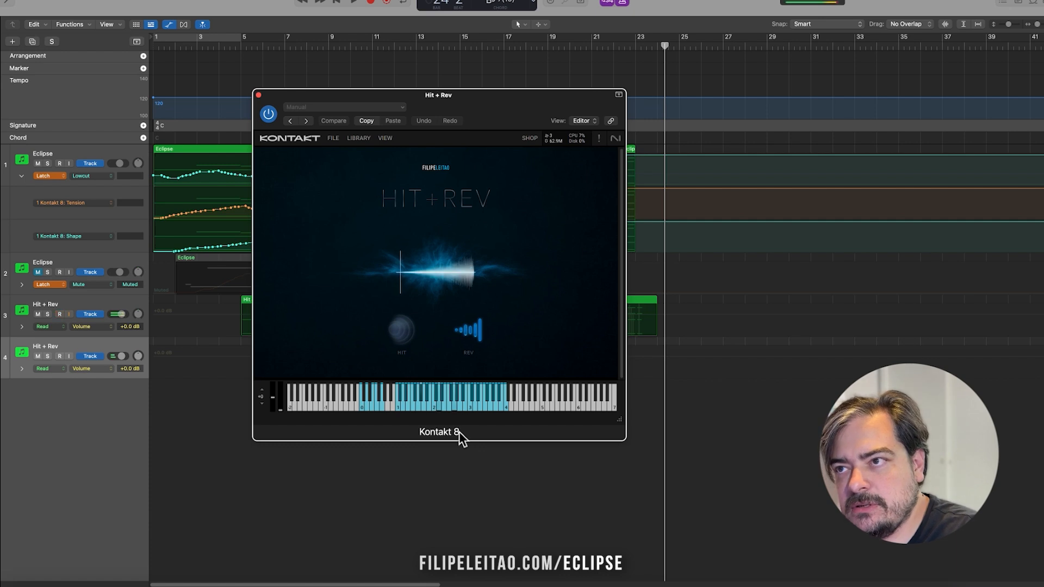
- Record another MIDI part on the duplicated Hit + Rev track, from about bar 3 to bar 25
{"action": "left_click", "coordinate": [72, 351]}
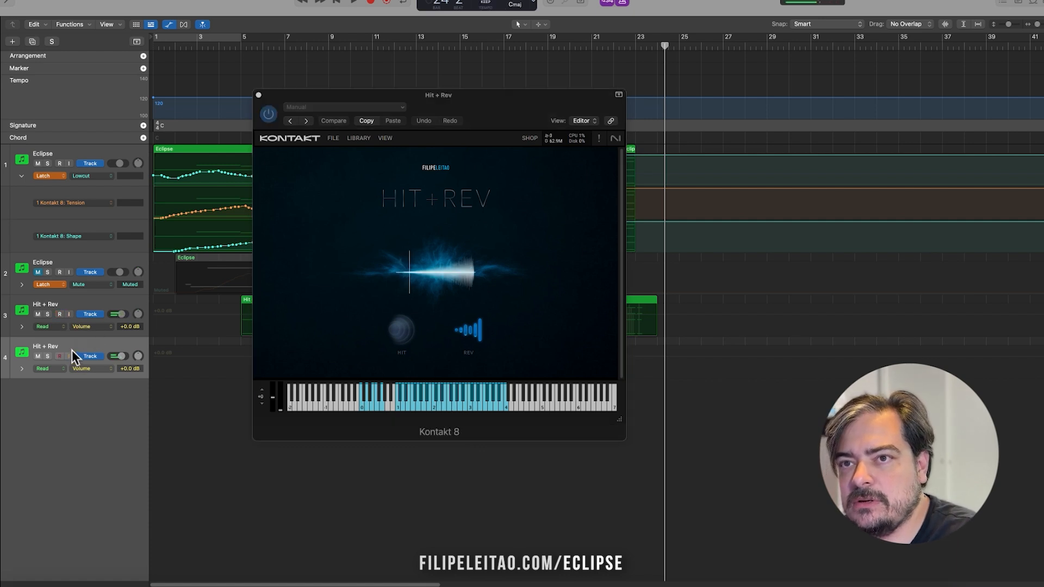
{"action": "left_click_drag", "start_coordinate": [550, 107], "coordinate": [942, 192]}
{"action": "left_click_drag", "start_coordinate": [523, 54], "coordinate": [105, 35]}
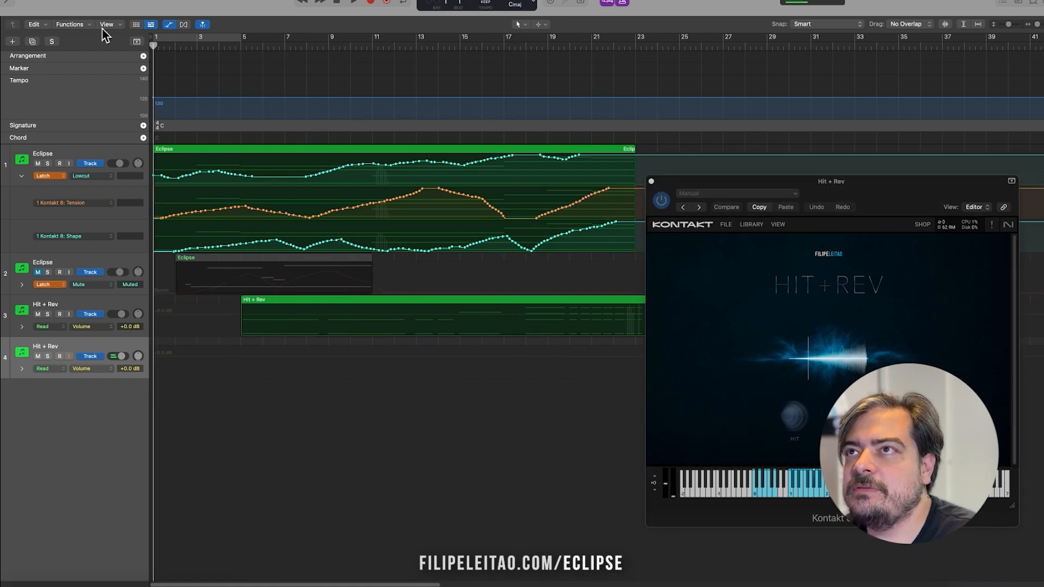
{"action": "left_click", "coordinate": [372, 2]}
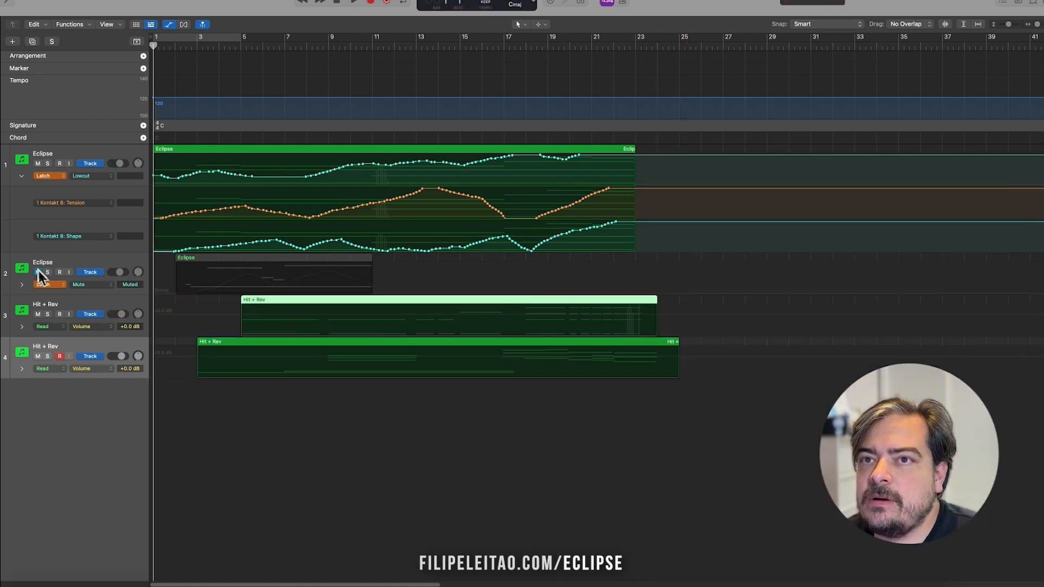
- Unmute the second Eclipse track and move its region to start at about bar 13
{"action": "left_click", "coordinate": [38, 272]}
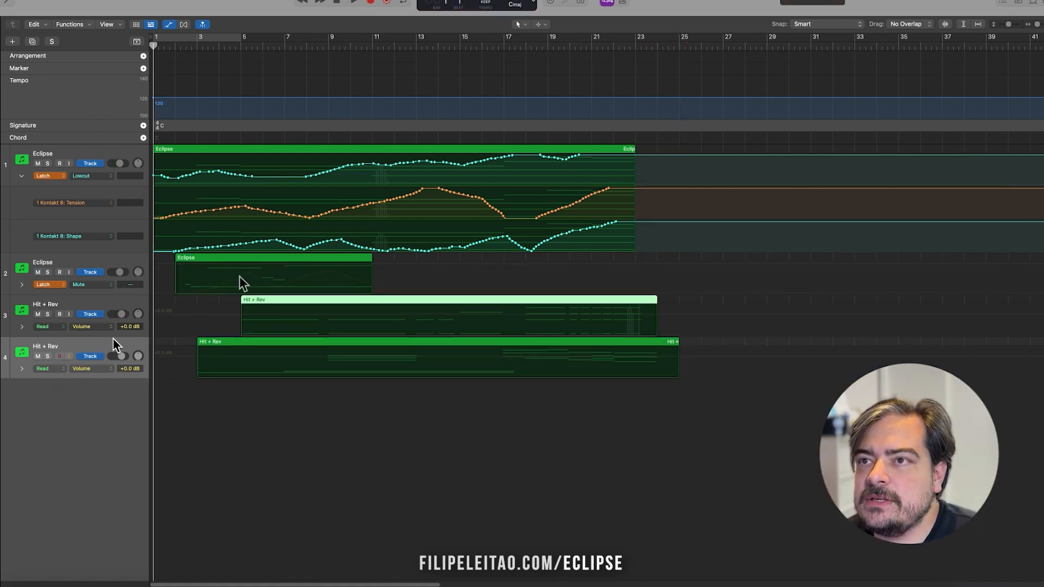
{"action": "left_click_drag", "start_coordinate": [290, 254], "coordinate": [524, 257]}
- Set the second Eclipse track's automation to Read and lower its volume slightly
{"action": "left_click", "coordinate": [64, 281]}
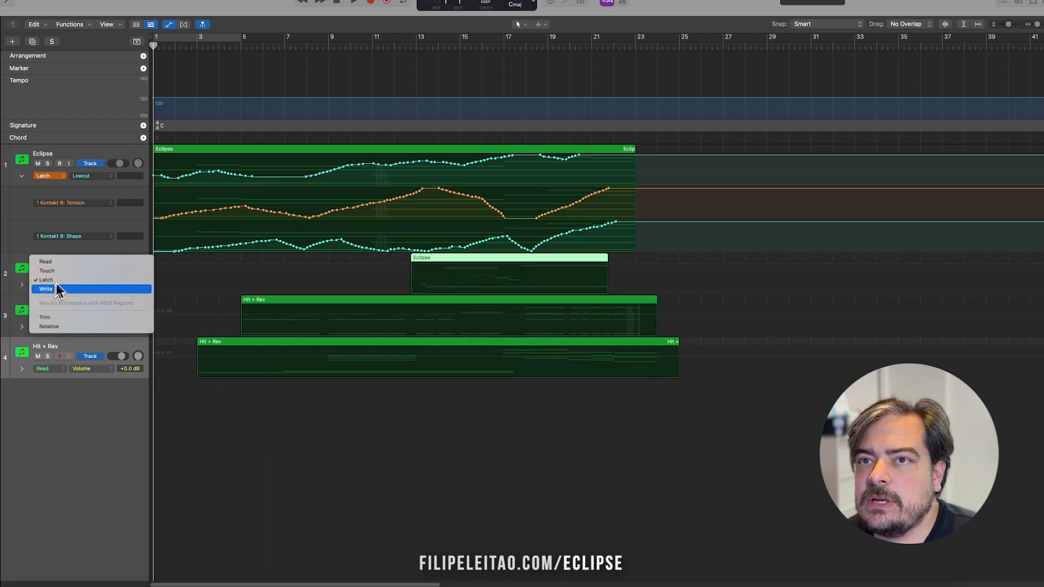
{"action": "left_click", "coordinate": [64, 263]}
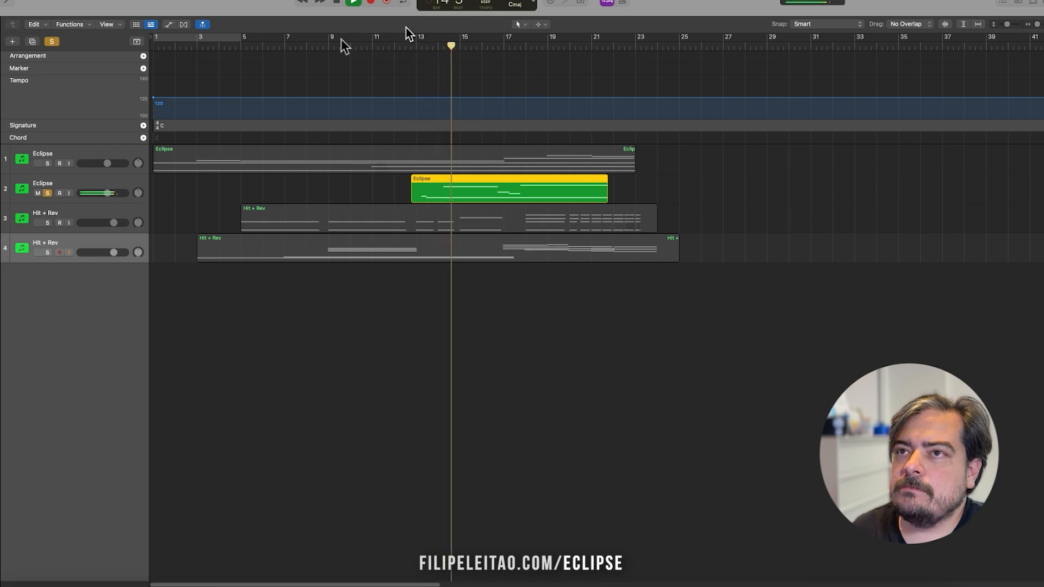
{"action": "left_click_drag", "start_coordinate": [109, 192], "coordinate": [100, 193]}
{"action": "left_click", "coordinate": [39, 194]}
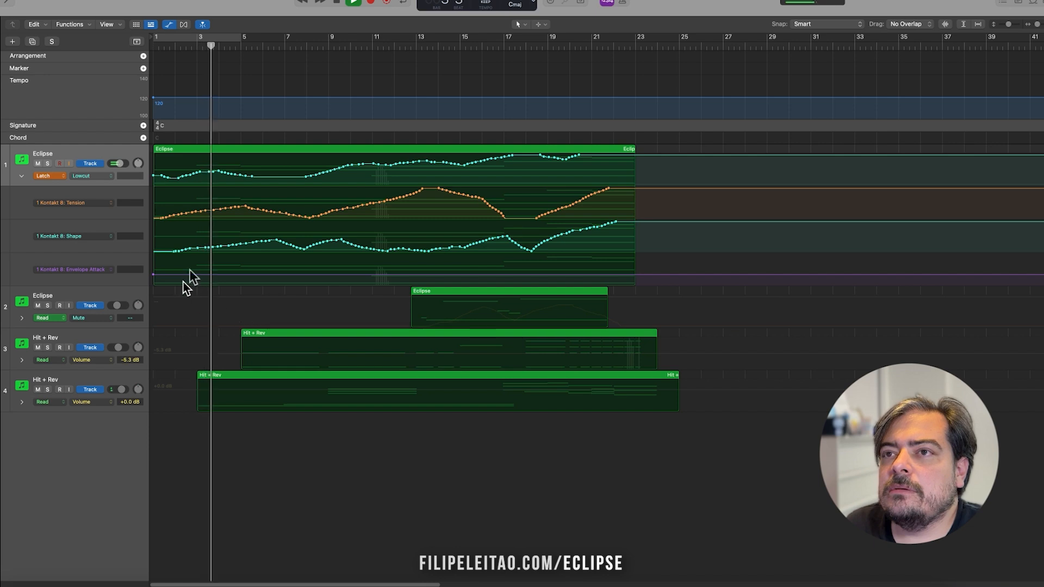
- Add an Envelope Attack automation bump on the first Eclipse track, peaking at bar 3 and ending at bar 5, and play from the start
{"action": "left_click", "coordinate": [242, 275]}
{"action": "left_click_drag", "start_coordinate": [198, 279], "coordinate": [198, 268]}
{"action": "key", "text": "Return"}
{"action": "key", "text": "space"}
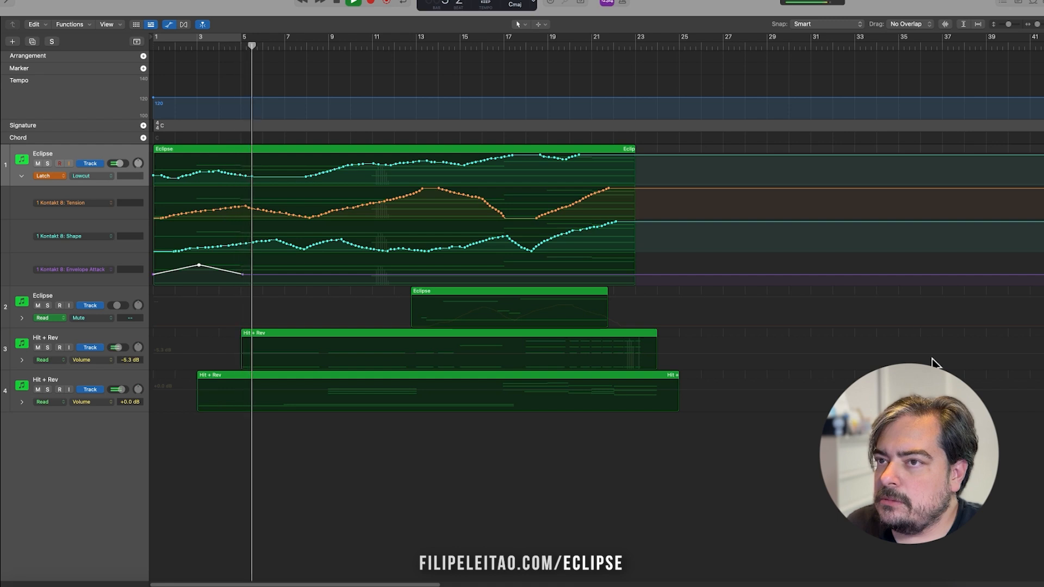
- Automate the upper Hit + Rev track's volume down to -14.0 dB at bar 5, rising back to -5.3 dB around bar 12.5
{"action": "left_click", "coordinate": [407, 354]}
{"action": "left_click", "coordinate": [241, 354]}
{"action": "left_click_drag", "start_coordinate": [241, 353], "coordinate": [241, 360]}
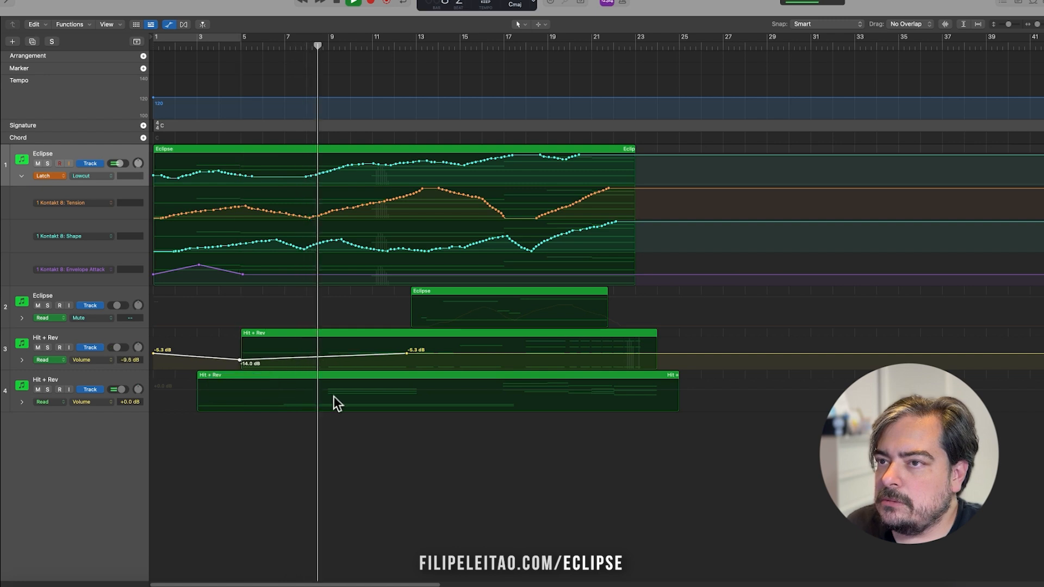
- Shape the lower Hit + Rev track's volume from bar 4 to 18, dipping to -6.5 dB near bar 7 and -8.5 dB near bar 15.5
{"action": "left_click", "coordinate": [328, 390]}
{"action": "left_click", "coordinate": [220, 390]}
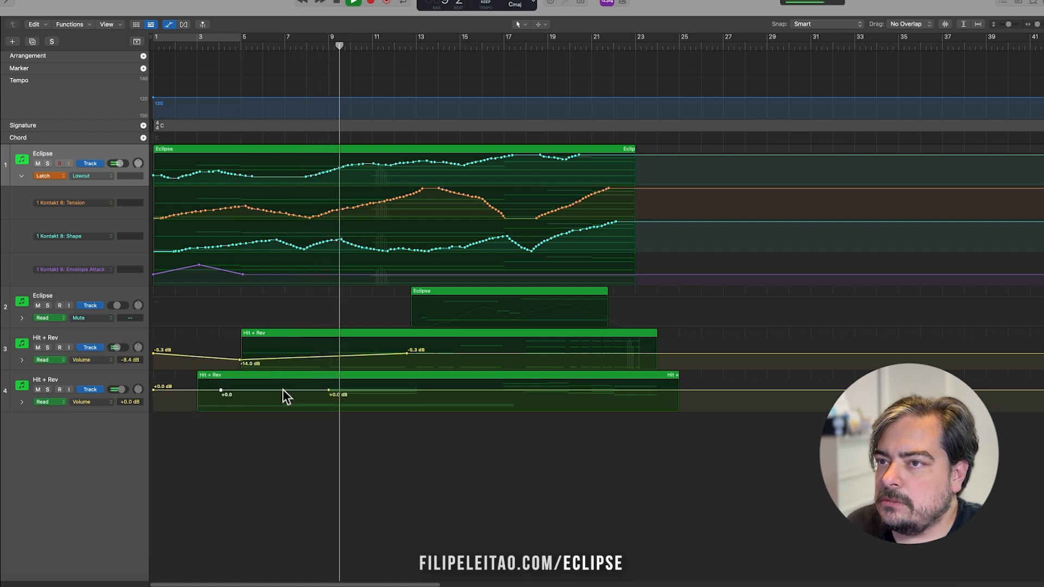
{"action": "left_click_drag", "start_coordinate": [284, 391], "coordinate": [283, 396]}
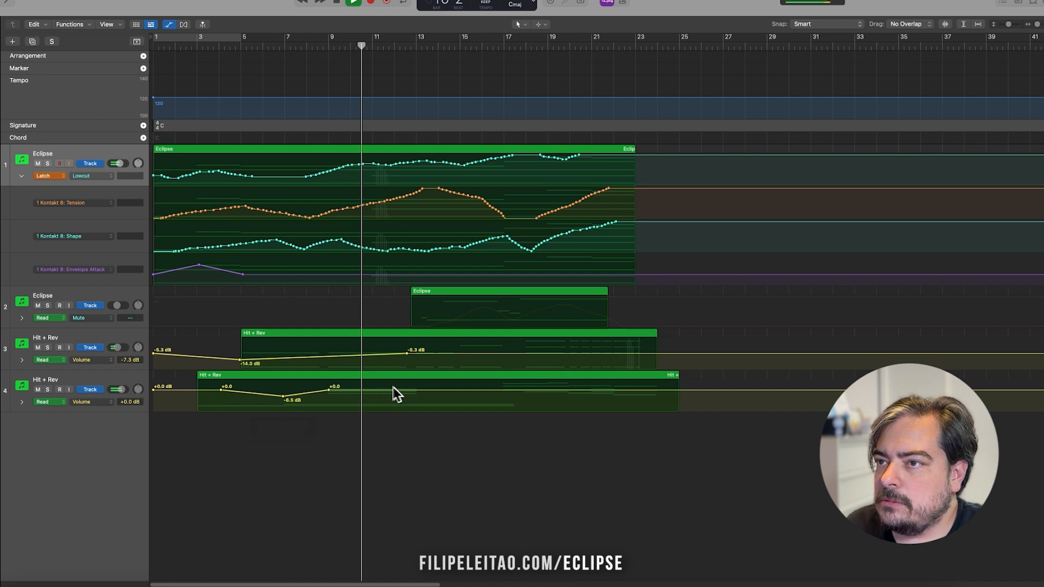
{"action": "left_click", "coordinate": [329, 390]}
{"action": "left_click", "coordinate": [420, 389]}
{"action": "left_click_drag", "start_coordinate": [329, 390], "coordinate": [361, 394]}
{"action": "left_click", "coordinate": [523, 390]}
{"action": "left_click", "coordinate": [473, 390]}
{"action": "left_click_drag", "start_coordinate": [473, 390], "coordinate": [425, 396]}
- Dip the upper Hit + Rev track's volume to about -11 dB near bar 14 and the lower one's to -7.0 dB near bar 19.5
{"action": "left_click", "coordinate": [469, 353]}
{"action": "left_click", "coordinate": [433, 354]}
{"action": "left_click_drag", "start_coordinate": [433, 353], "coordinate": [434, 360]}
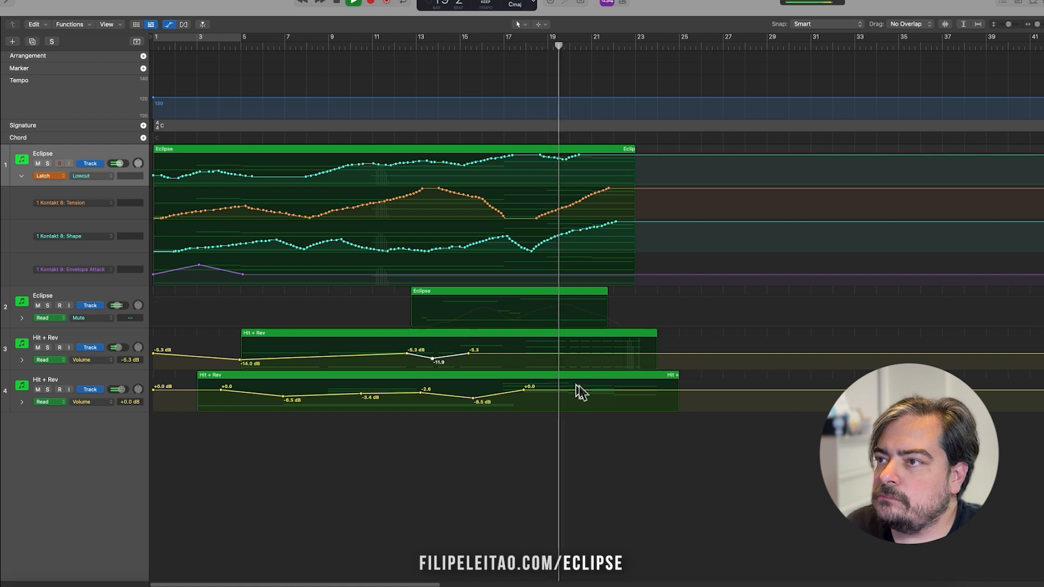
{"action": "left_click_drag", "start_coordinate": [563, 390], "coordinate": [524, 392]}
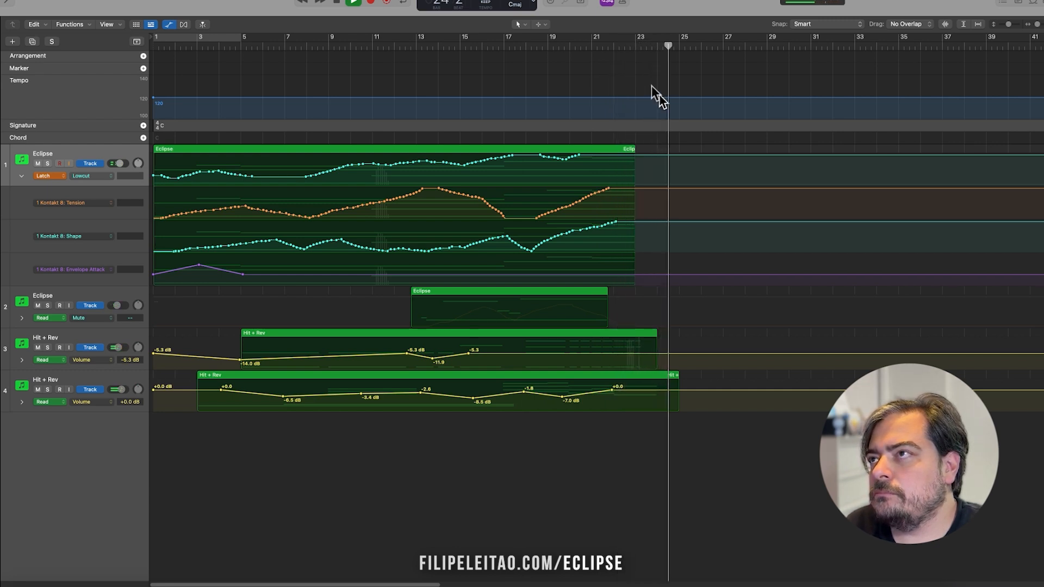
{"action": "left_click", "coordinate": [642, 47]}
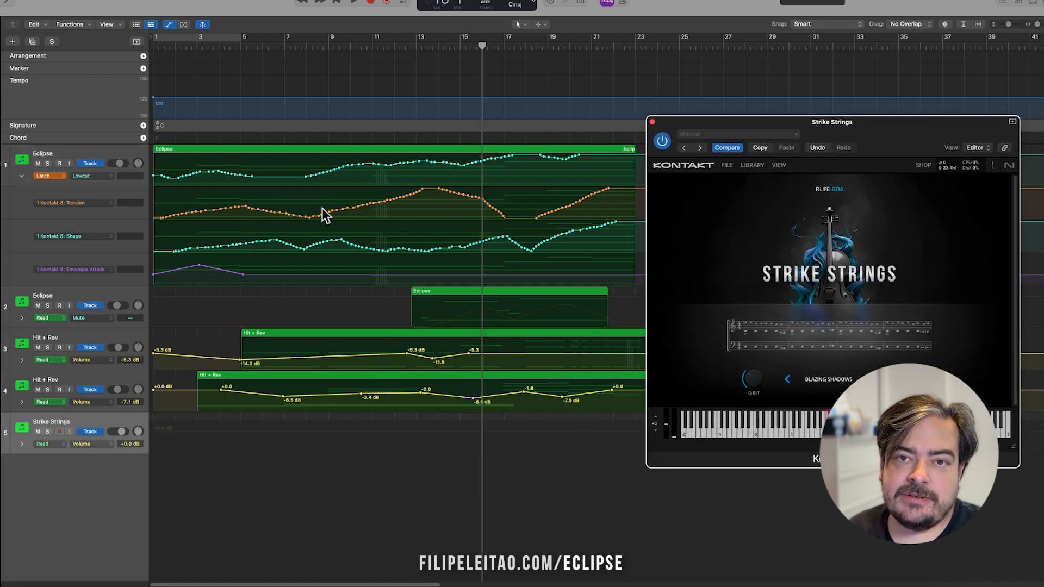
- Hide the automation and create an empty MIDI region on the Strike Strings track from bar 15 to bar 23
{"action": "left_click_drag", "start_coordinate": [895, 141], "coordinate": [915, 139]}
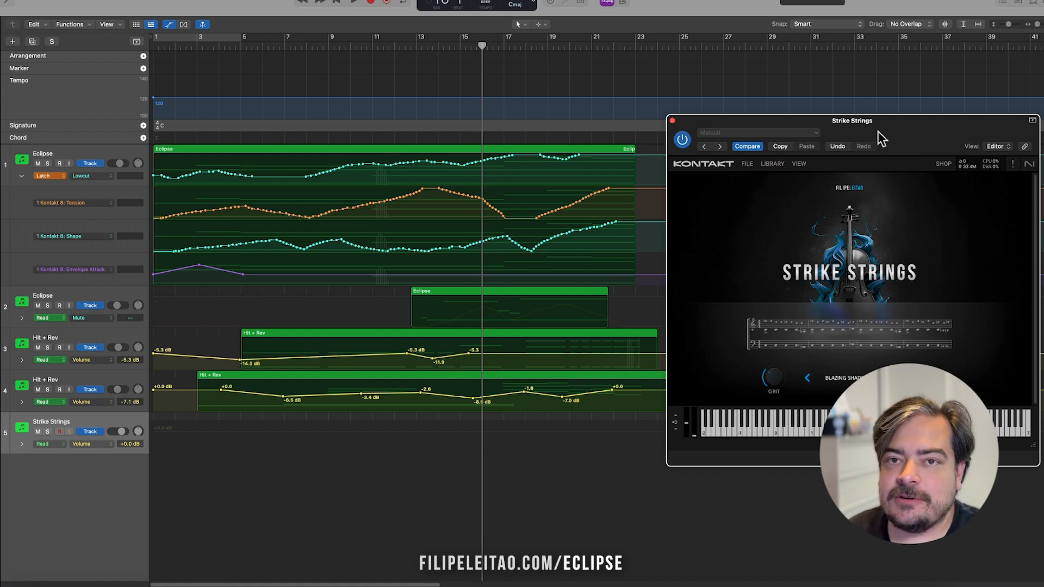
{"action": "left_click_drag", "start_coordinate": [514, 46], "coordinate": [459, 46]}
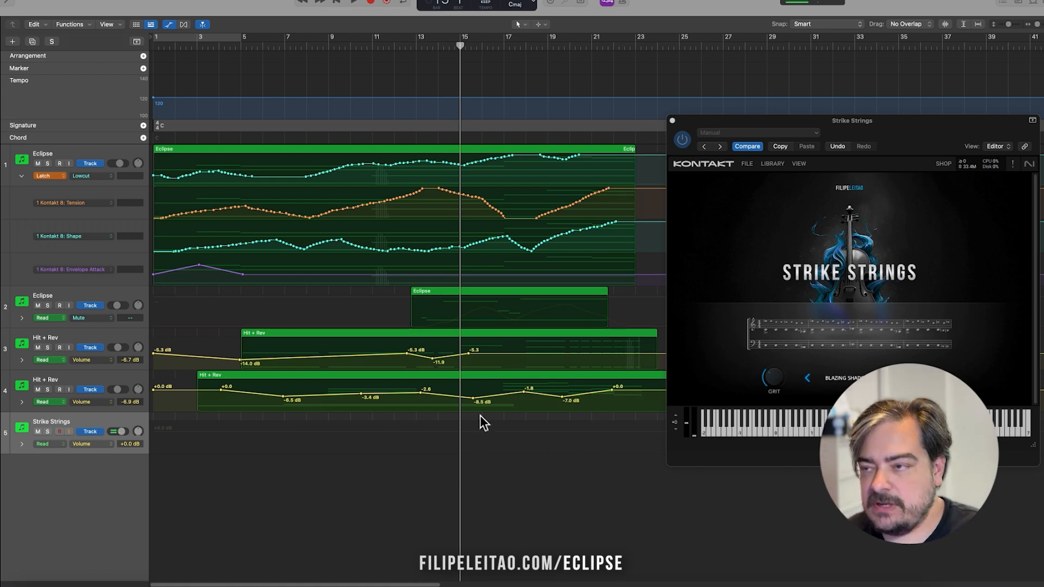
{"action": "key", "text": "a"}
{"action": "right_click", "coordinate": [474, 279]}
{"action": "left_click", "coordinate": [485, 278]}
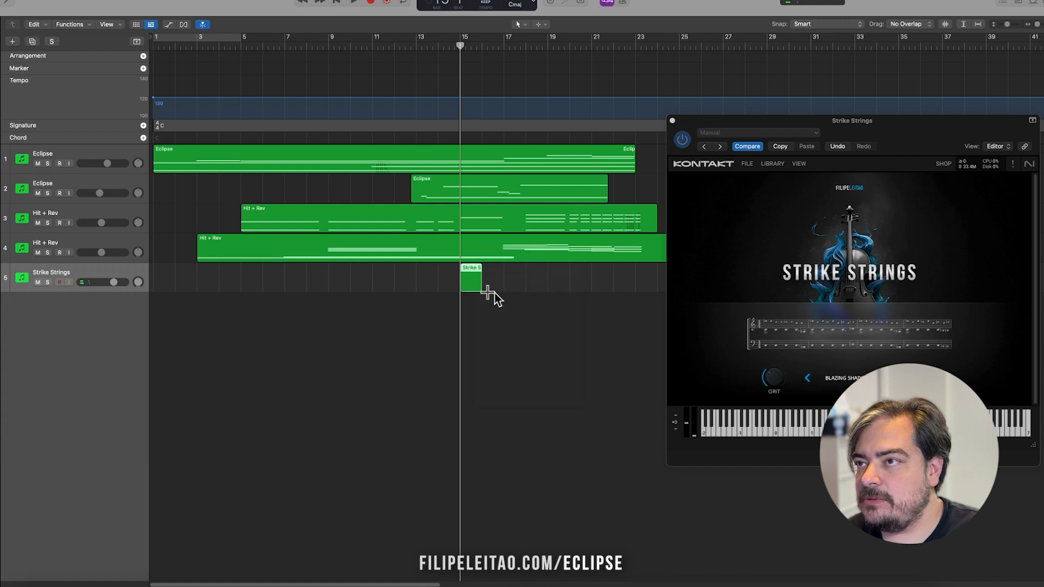
{"action": "left_click_drag", "start_coordinate": [478, 293], "coordinate": [631, 294]}
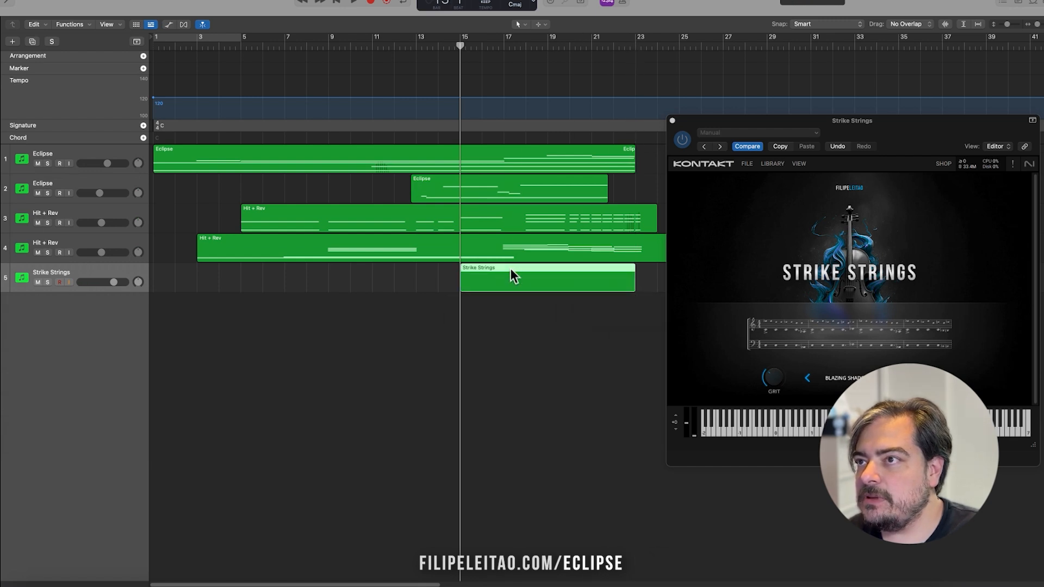
- Enter a C4 note in the Strike Strings region, starting at bar 15 and extending to bar 17
{"action": "double_click", "coordinate": [511, 267]}
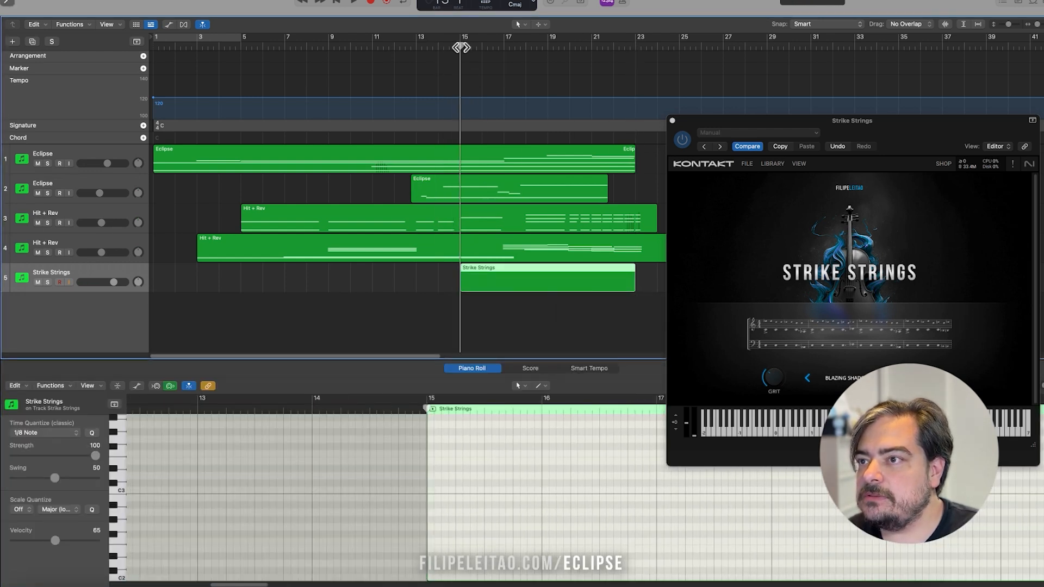
{"action": "scroll", "coordinate": [431, 537], "scroll_direction": "down", "scroll_amount": 1}
{"action": "scroll", "coordinate": [446, 539], "scroll_direction": "up", "scroll_amount": 6}
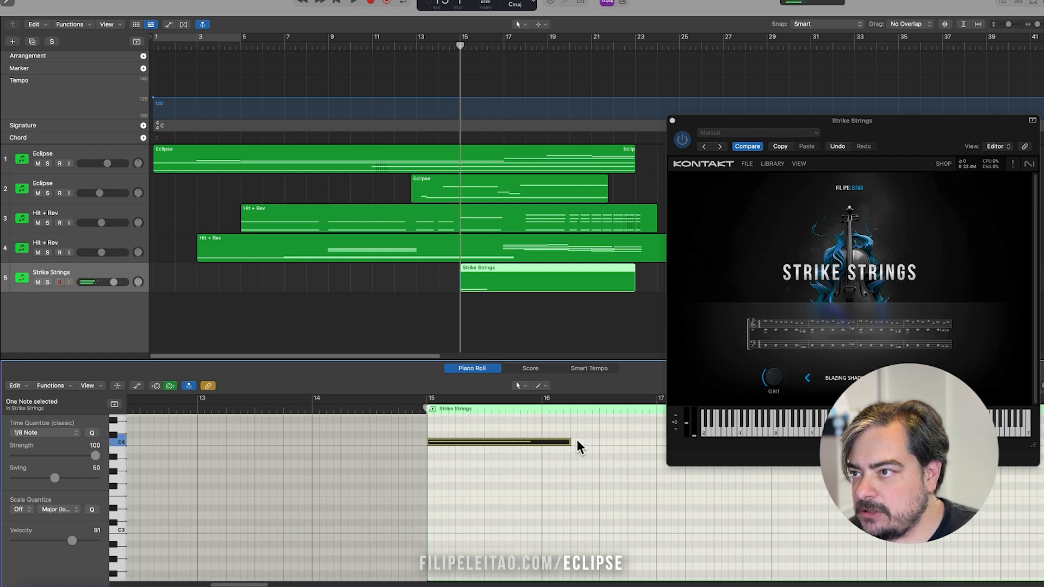
{"action": "left_click_drag", "start_coordinate": [568, 441], "coordinate": [654, 461]}
- Play back the Strike Strings note with the other tracks, and add a second, higher note at bar 17
{"action": "key", "text": "space"}
{"action": "left_click_drag", "start_coordinate": [254, 585], "coordinate": [271, 586]}
{"action": "scroll", "coordinate": [381, 499], "scroll_direction": "up", "scroll_amount": 8}
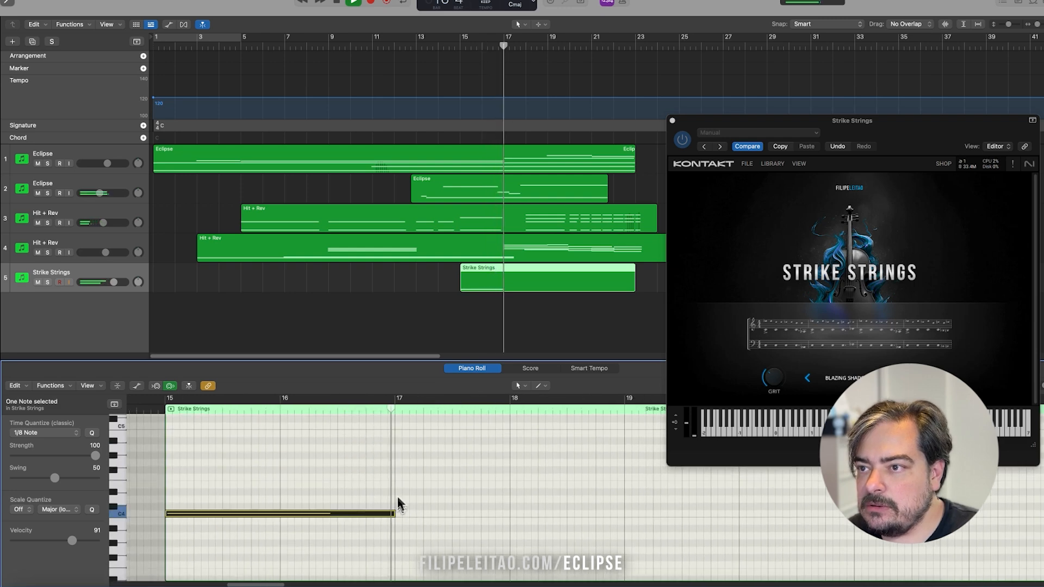
{"action": "key", "text": "space"}
{"action": "left_click", "coordinate": [397, 492], "text": "super"}
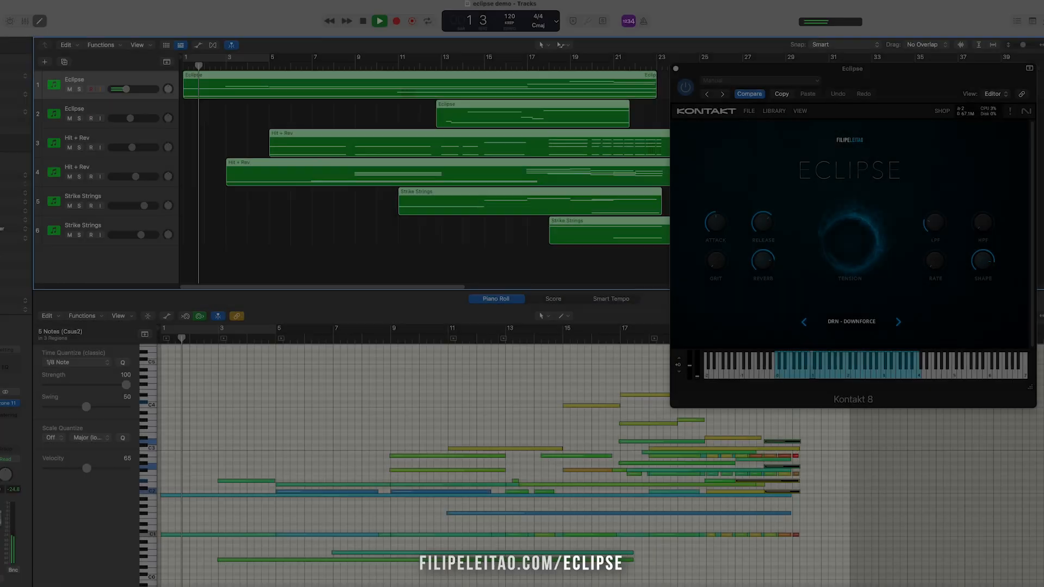